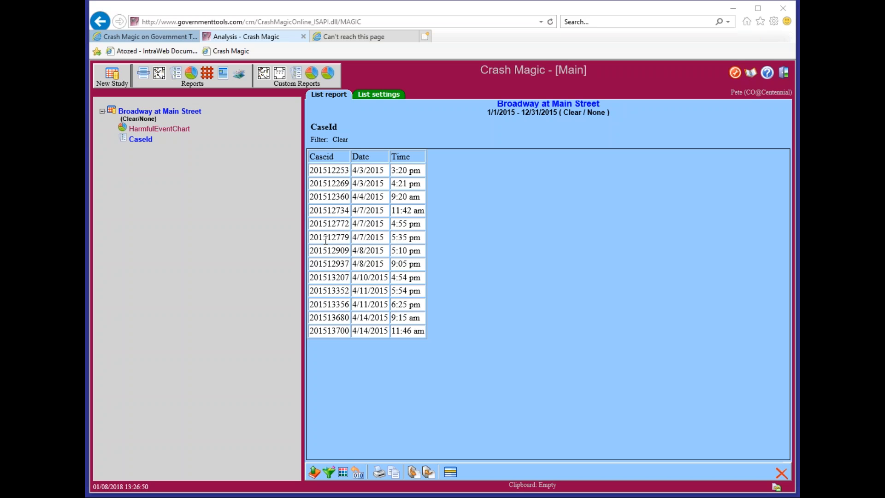
- Open the personal 'Untitled' filter in the Filter editor with an empty expression
{"action": "left_click", "coordinate": [328, 472]}
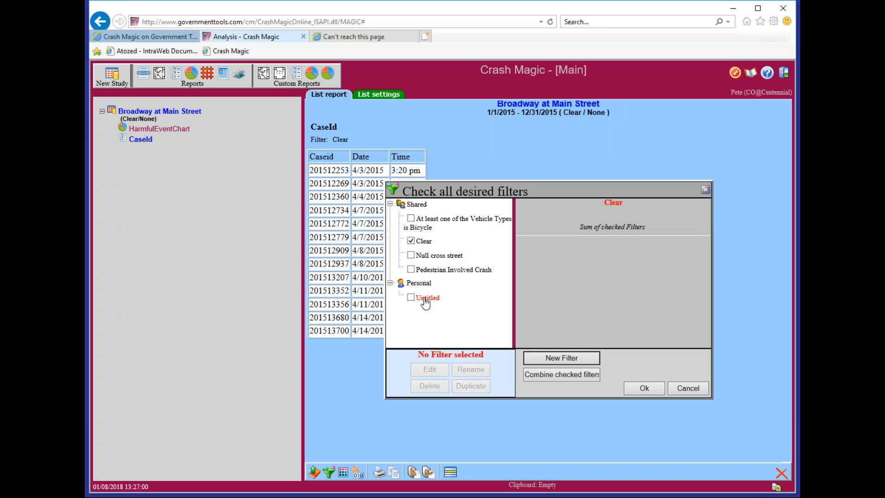
{"action": "left_click", "coordinate": [425, 299]}
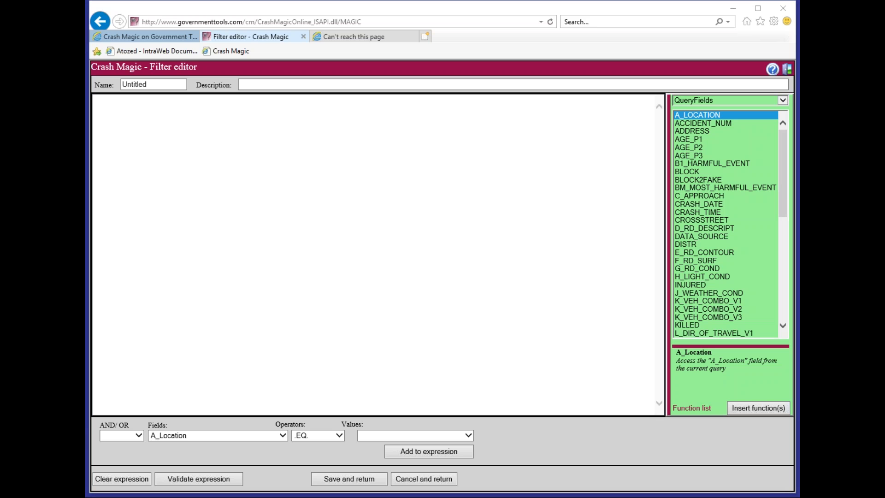
- Paste Accident_Num <> conditions for 201512772, 201512779, 201512909 and 201512937, then save the filter
{"action": "left_click", "coordinate": [266, 231]}
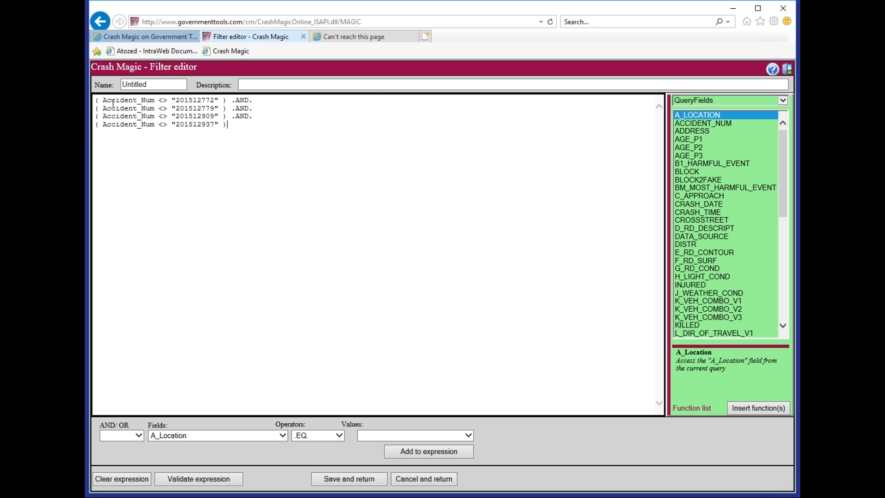
{"action": "left_click", "coordinate": [732, 123]}
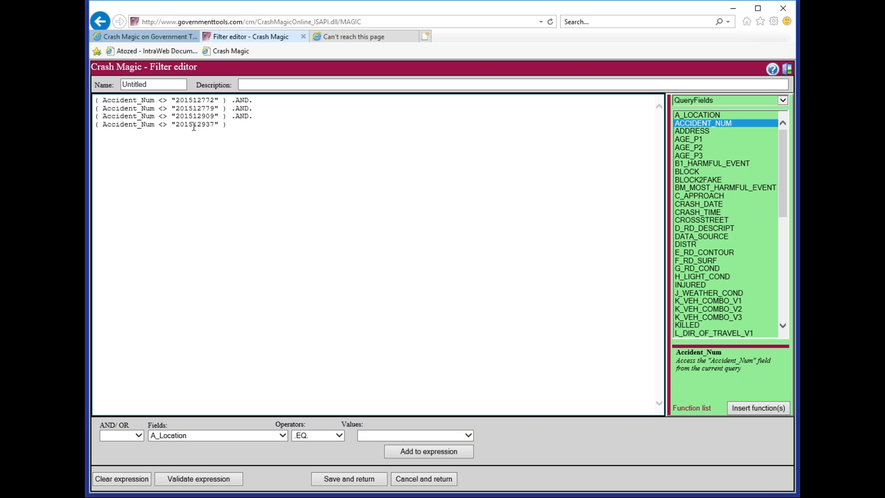
{"action": "left_click", "coordinate": [360, 479]}
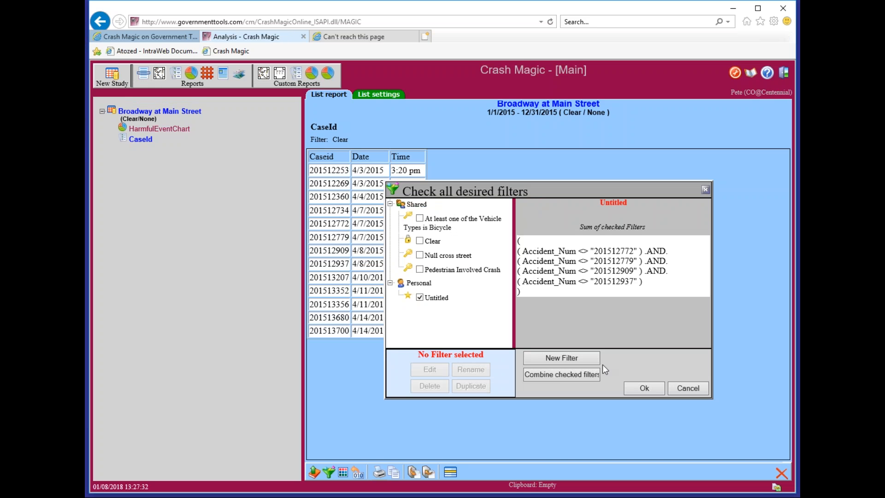
- Apply the Untitled filter, trimming the Broadway at Main Street list to nine crashes, then reselect Untitled
{"action": "left_click", "coordinate": [635, 388]}
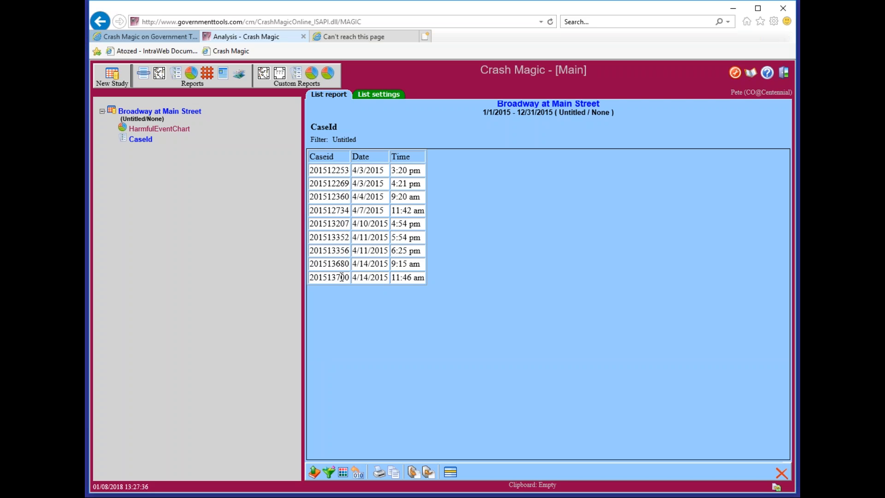
{"action": "left_click", "coordinate": [328, 471]}
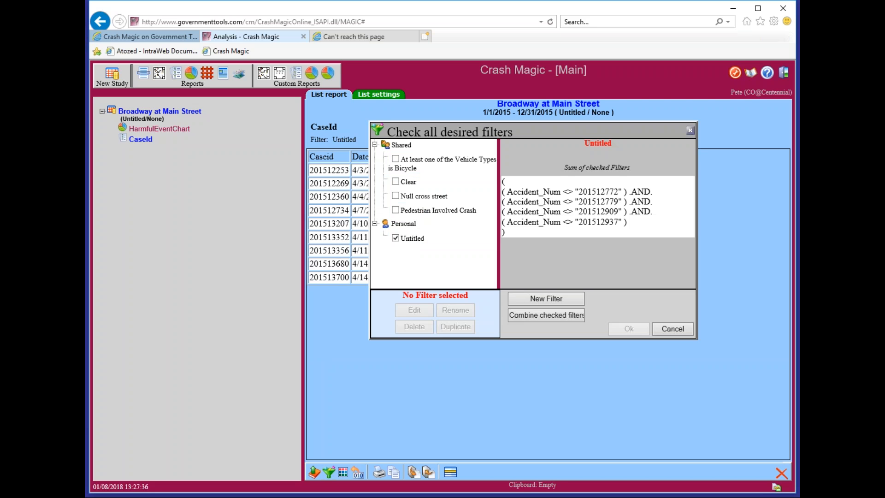
{"action": "left_click", "coordinate": [412, 238]}
- Clear the Untitled filter's old four-line Accident_Num expression
{"action": "left_click", "coordinate": [415, 311]}
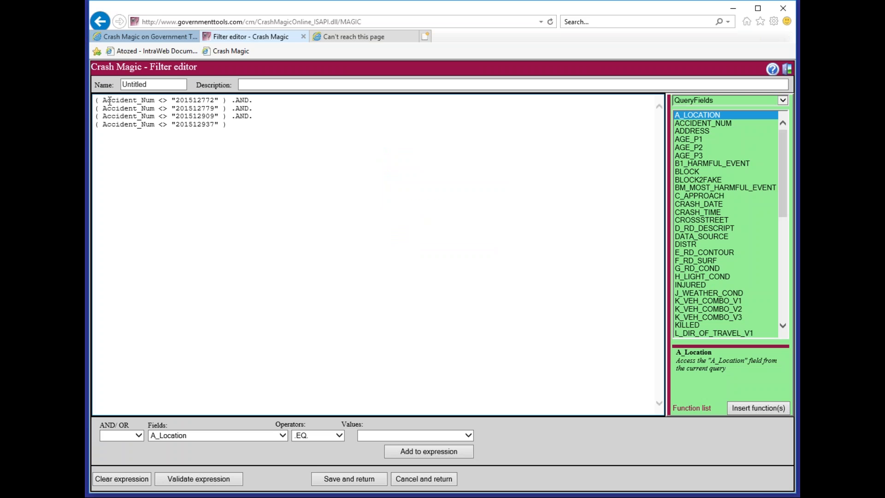
{"action": "left_click_drag", "start_coordinate": [98, 101], "coordinate": [91, 101]}
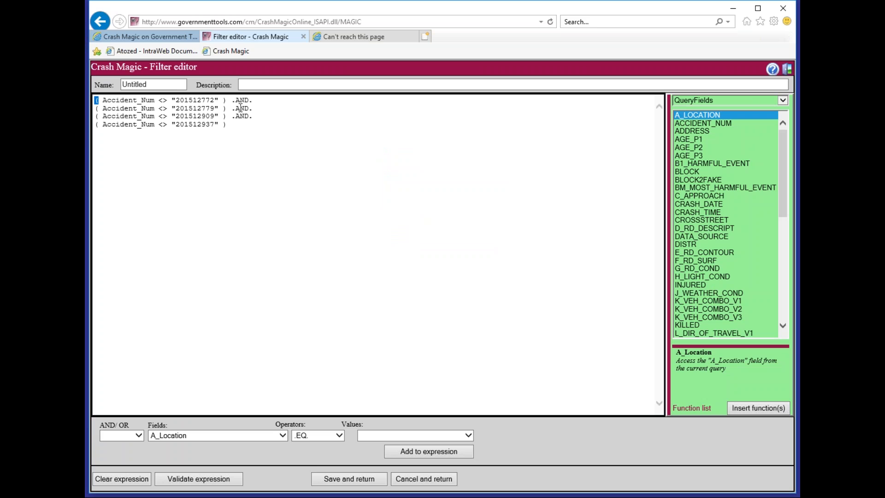
{"action": "left_click_drag", "start_coordinate": [232, 100], "coordinate": [252, 100]}
{"action": "key", "text": "ctrl+a"}
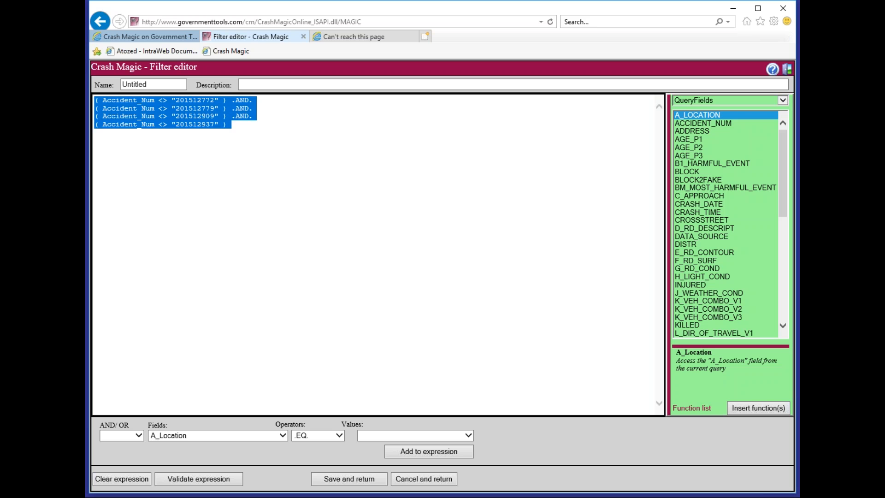
{"action": "key", "text": "Delete"}
- Paste a NoMatch( Accident_Num, ... ) expression listing the four case IDs and save
{"action": "key", "text": "alt+Tab"}
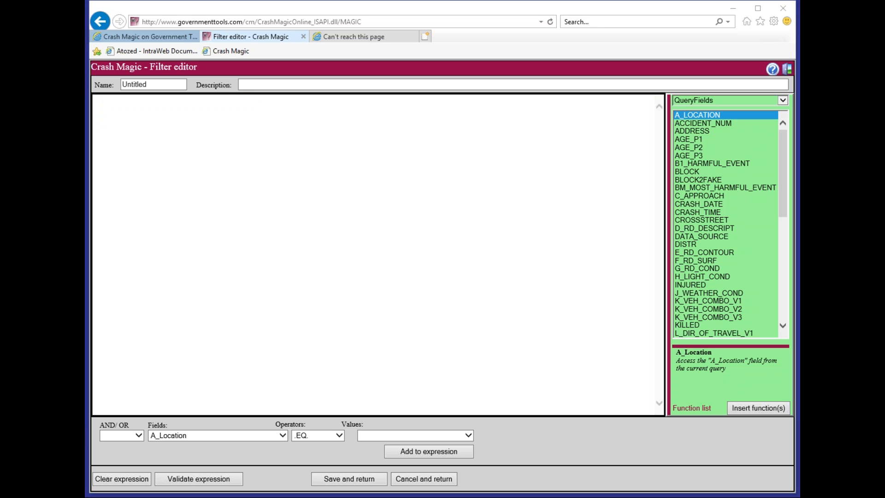
{"action": "key", "text": "alt+Tab"}
{"action": "type", "text": "NoMatch( Accident_Num, \"201512772\", \"201512779\", \"201512909\", \"201512937\" )"}
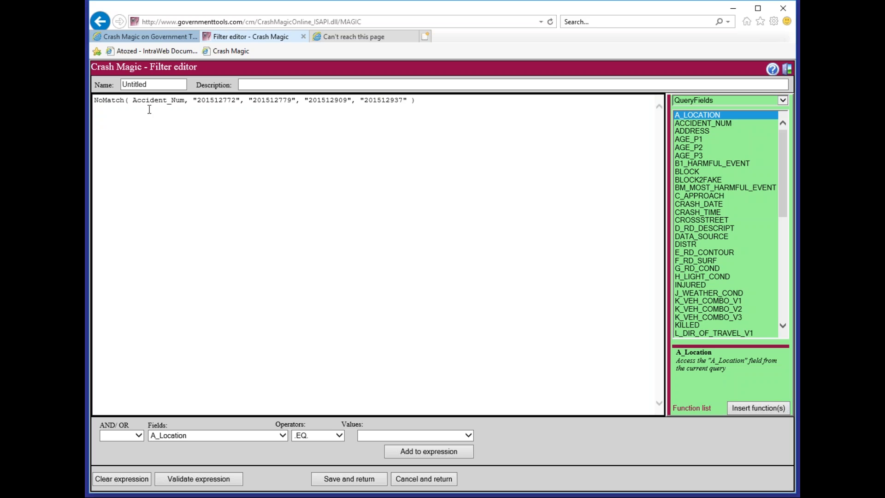
{"action": "double_click", "coordinate": [106, 102]}
{"action": "left_click", "coordinate": [174, 176]}
{"action": "left_click_drag", "start_coordinate": [132, 100], "coordinate": [184, 100]}
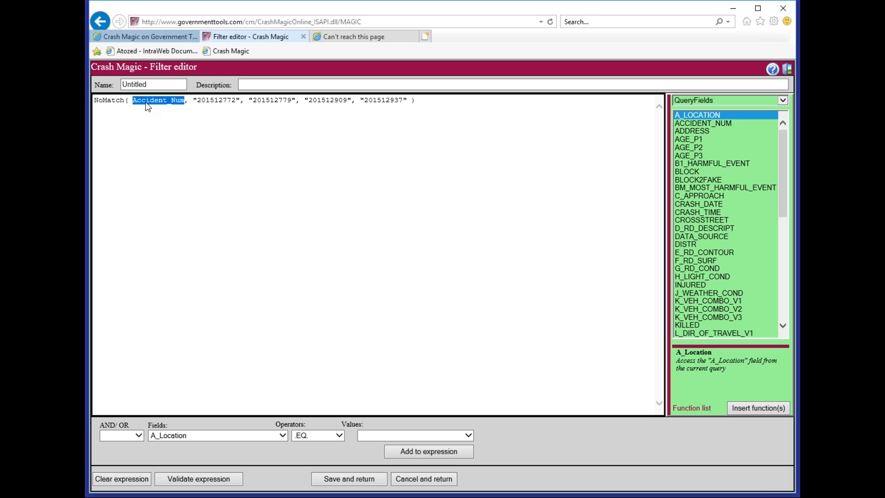
{"action": "left_click", "coordinate": [348, 478]}
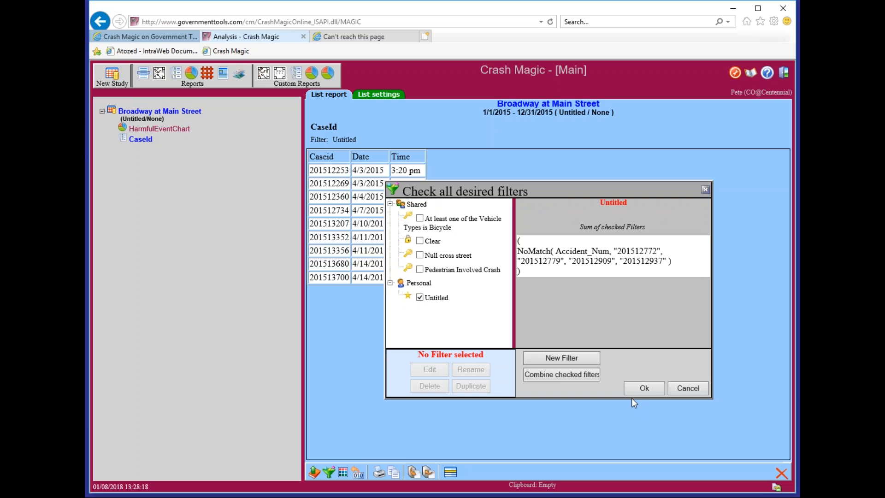
- Apply the NoMatch filter to the crash list and reopen Untitled in the Filter editor
{"action": "left_click", "coordinate": [642, 388]}
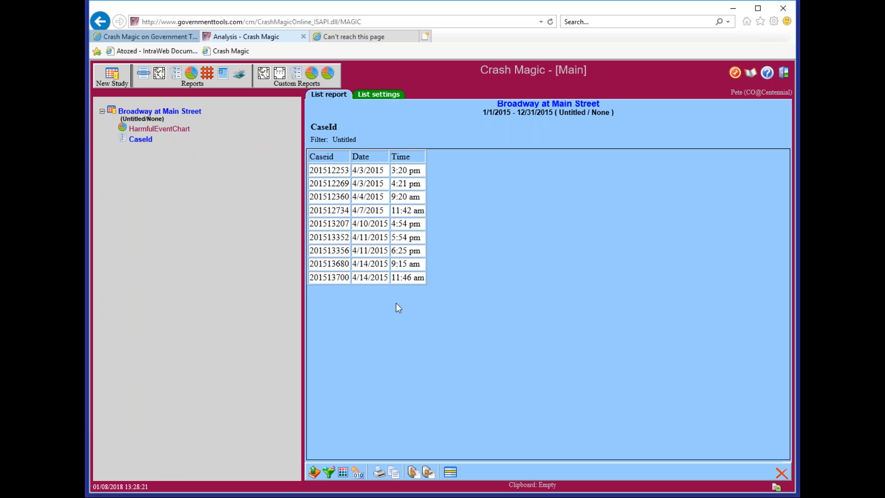
{"action": "left_click", "coordinate": [328, 472]}
{"action": "left_click", "coordinate": [417, 239]}
{"action": "left_click", "coordinate": [414, 310]}
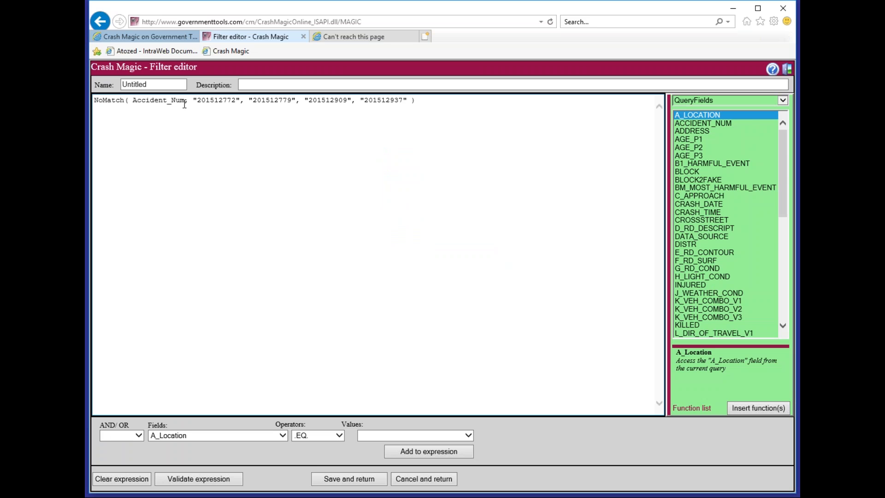
- Replace Accident_Num with _CaseId inside the NoMatch expression and save the filter
{"action": "scroll", "coordinate": [727, 202], "scroll_direction": "down", "scroll_amount": 3}
{"action": "scroll", "coordinate": [727, 201], "scroll_direction": "up", "scroll_amount": 3}
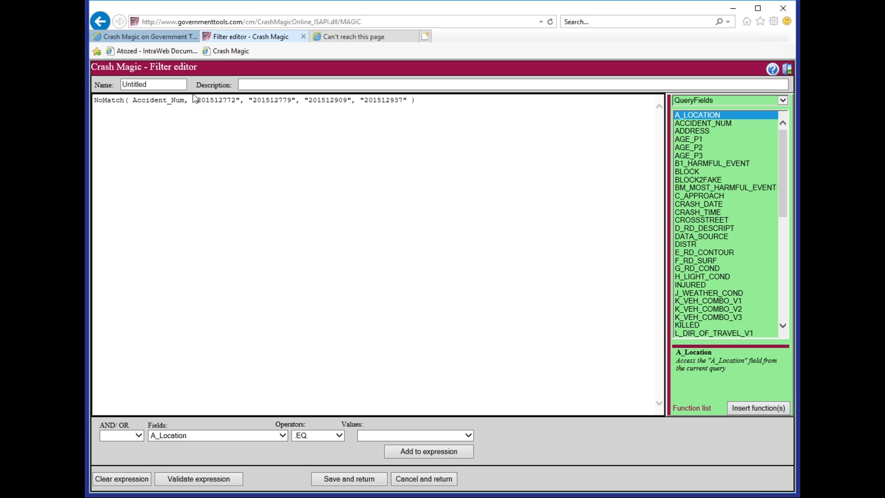
{"action": "left_click_drag", "start_coordinate": [186, 99], "coordinate": [161, 106]}
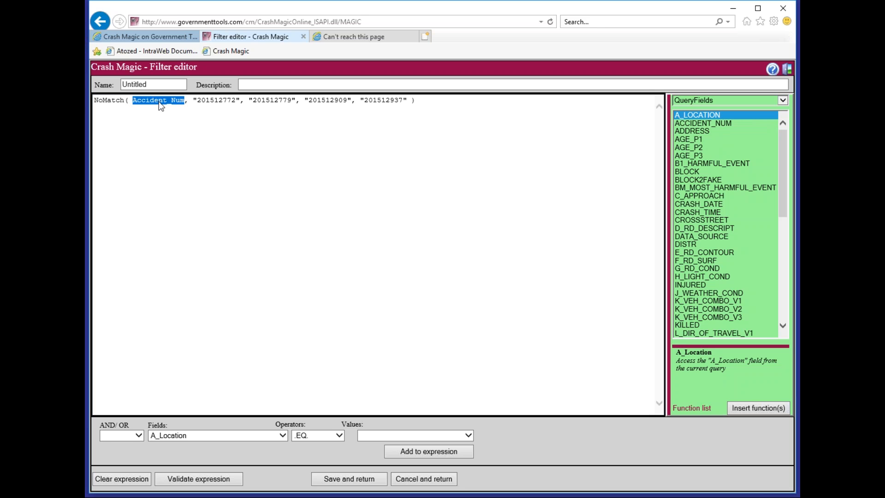
{"action": "type", "text": "_CaseId"}
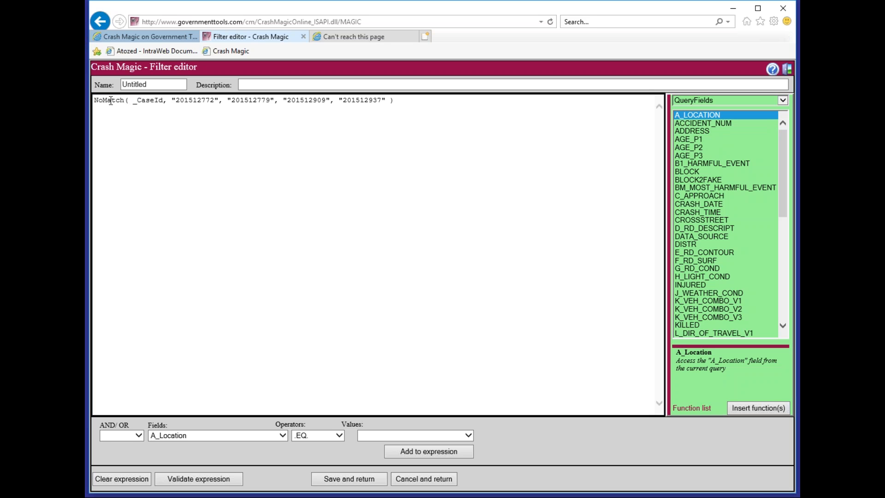
{"action": "left_click_drag", "start_coordinate": [137, 100], "coordinate": [133, 101]}
{"action": "left_click", "coordinate": [140, 103]}
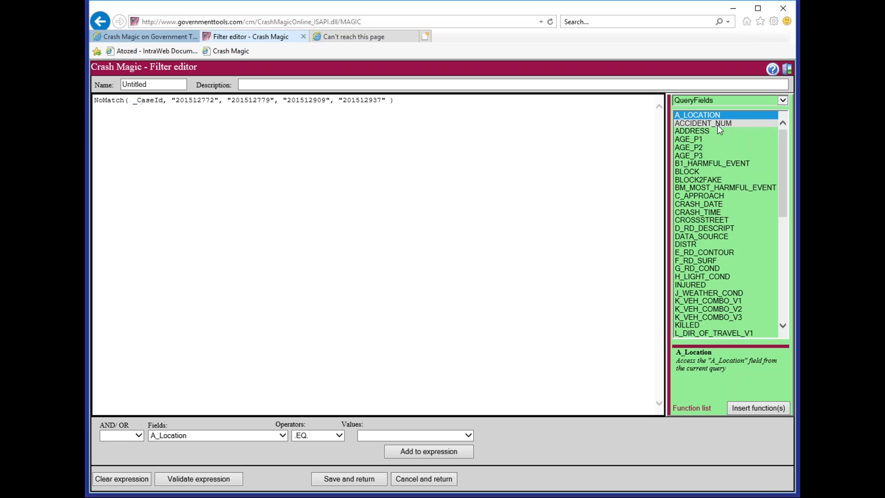
{"action": "double_click", "coordinate": [149, 100]}
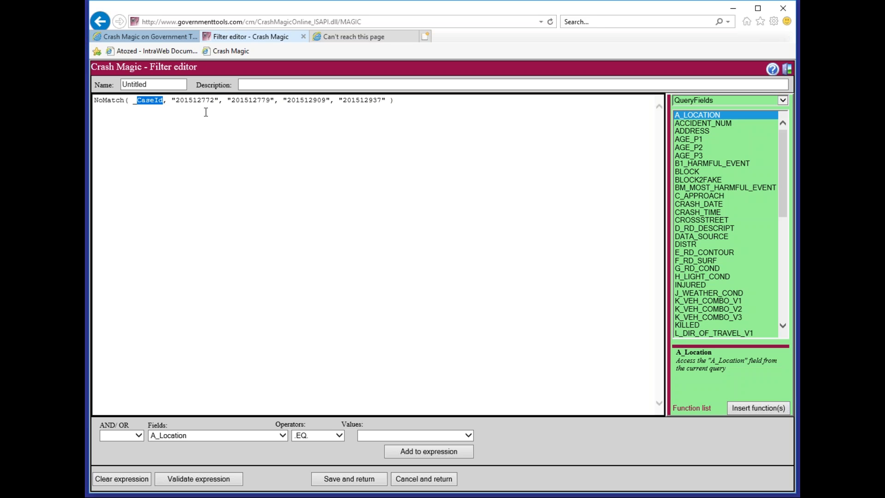
{"action": "left_click", "coordinate": [239, 102]}
{"action": "left_click", "coordinate": [339, 475]}
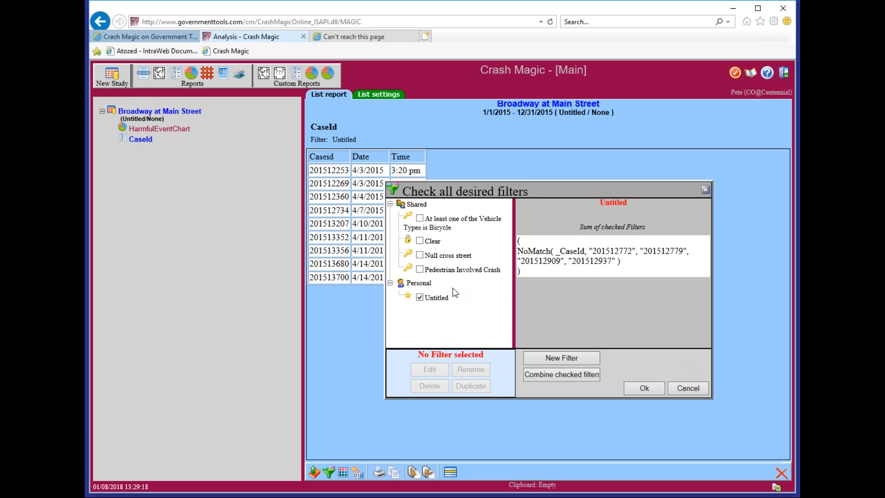
- Rename the Untitled filter to 'My specific ids' and apply it, leaving nine crashes
{"action": "left_click", "coordinate": [451, 296]}
{"action": "left_click", "coordinate": [477, 373]}
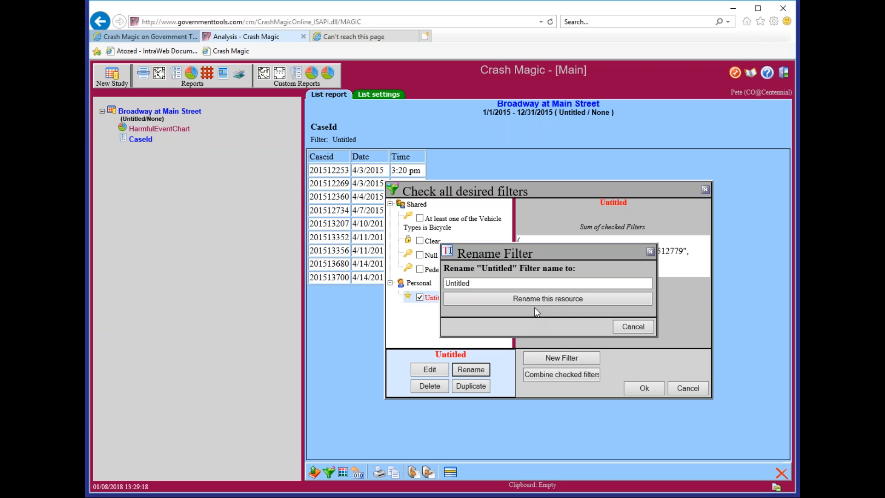
{"action": "type", "text": "My "}
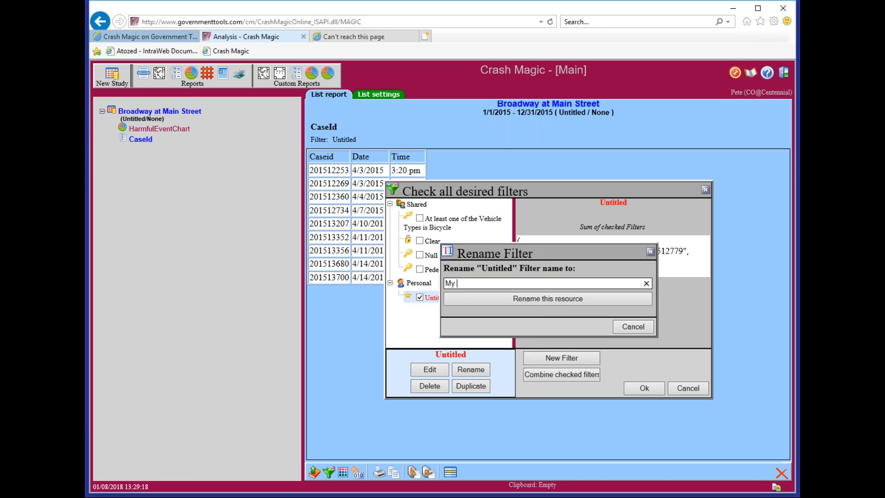
{"action": "type", "text": "specific ids"}
{"action": "left_click", "coordinate": [511, 297]}
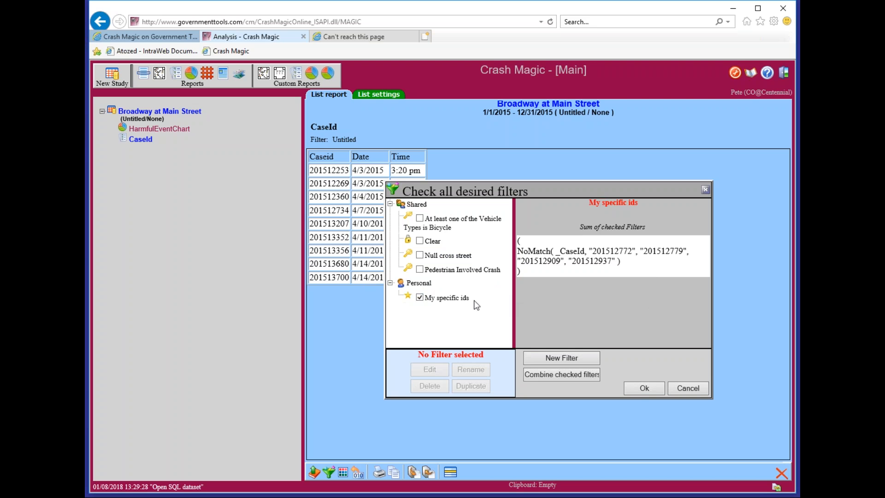
{"action": "left_click", "coordinate": [643, 390]}
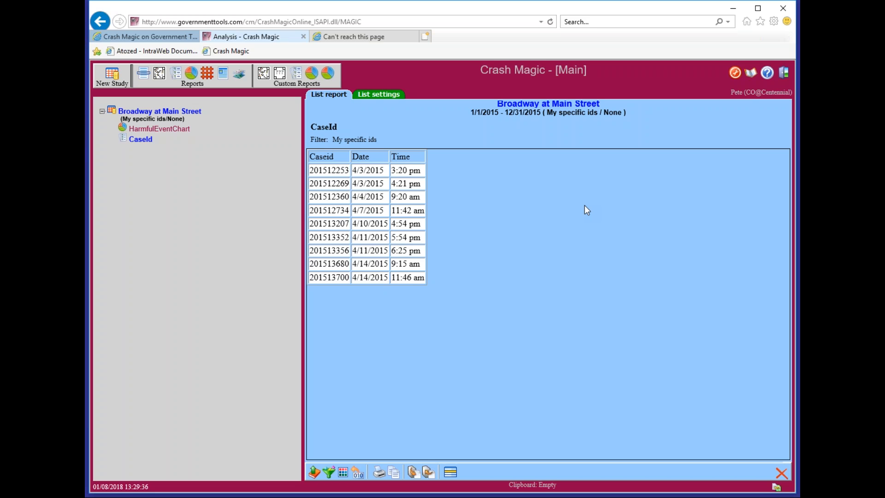
- Show the filter list and point out the NoMatch _CaseId expression and excluded IDs like 201512772
{"action": "left_click", "coordinate": [328, 471]}
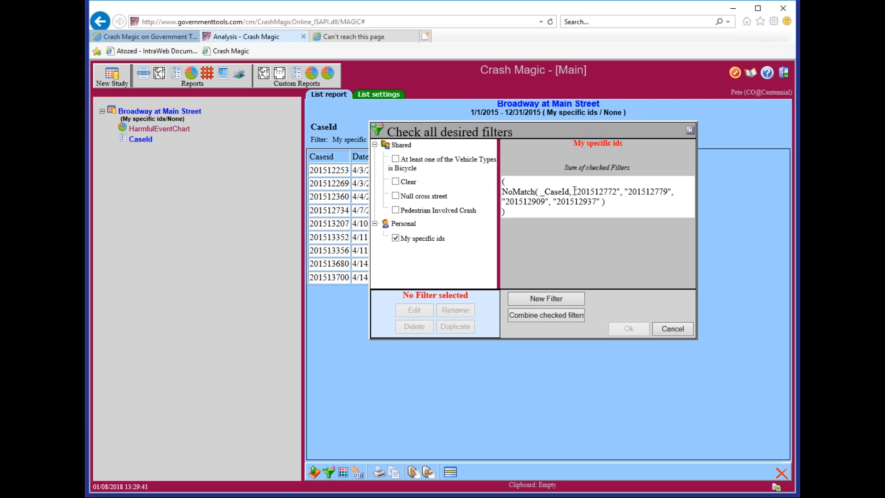
{"action": "left_click_drag", "start_coordinate": [573, 191], "coordinate": [634, 192]}
{"action": "left_click_drag", "start_coordinate": [625, 191], "coordinate": [674, 192]}
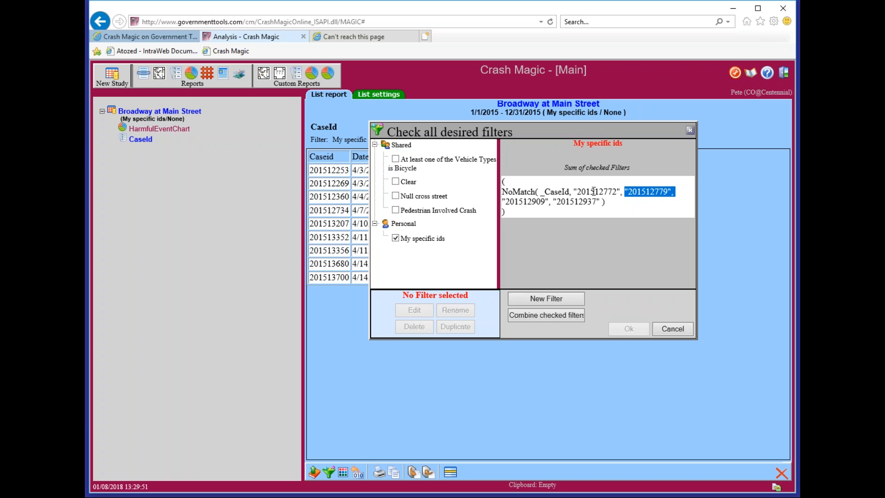
{"action": "left_click_drag", "start_coordinate": [579, 191], "coordinate": [616, 192]}
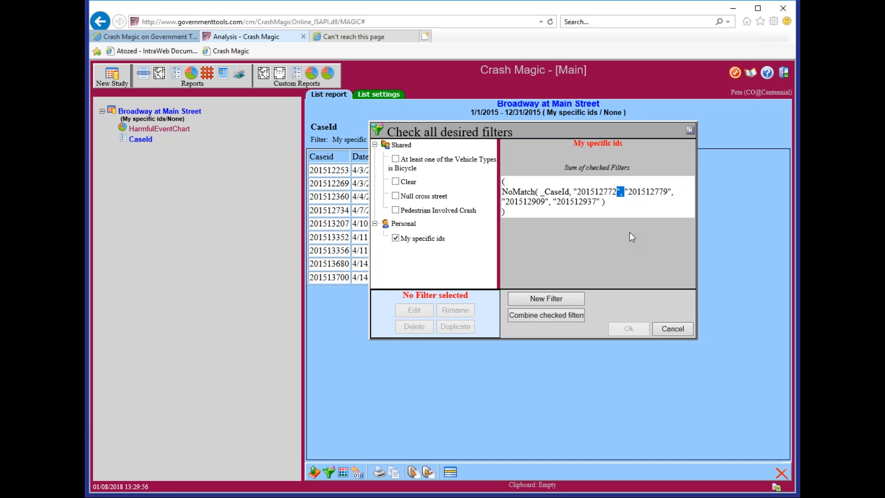
{"action": "double_click", "coordinate": [596, 191]}
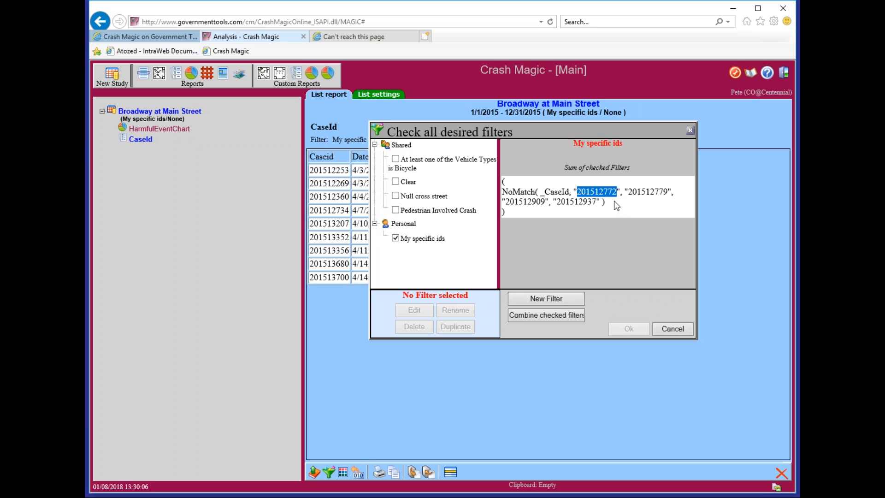
{"action": "double_click", "coordinate": [559, 192]}
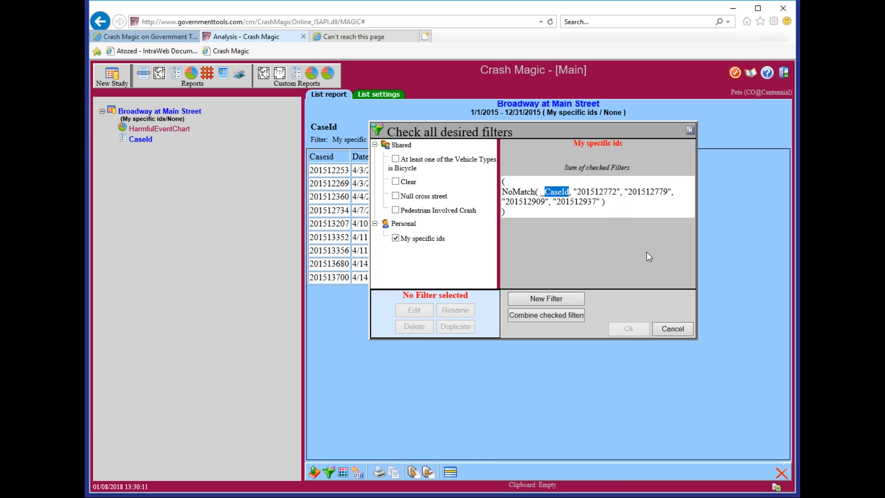
{"action": "double_click", "coordinate": [581, 192]}
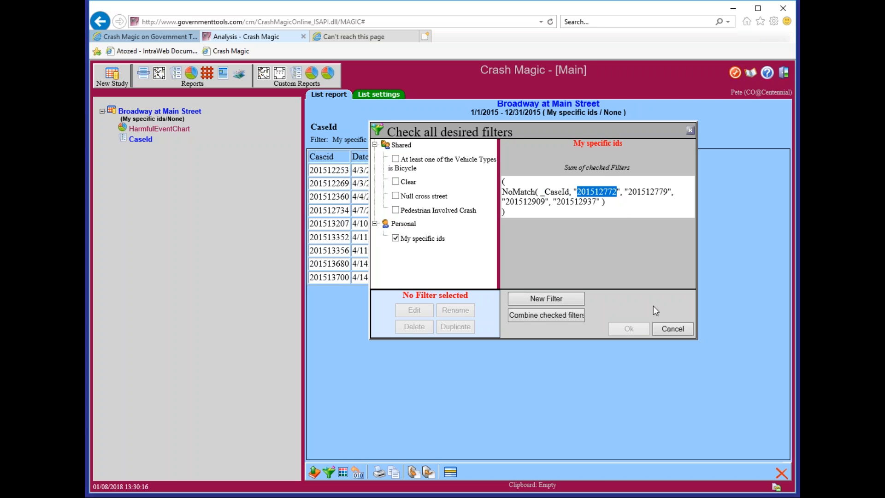